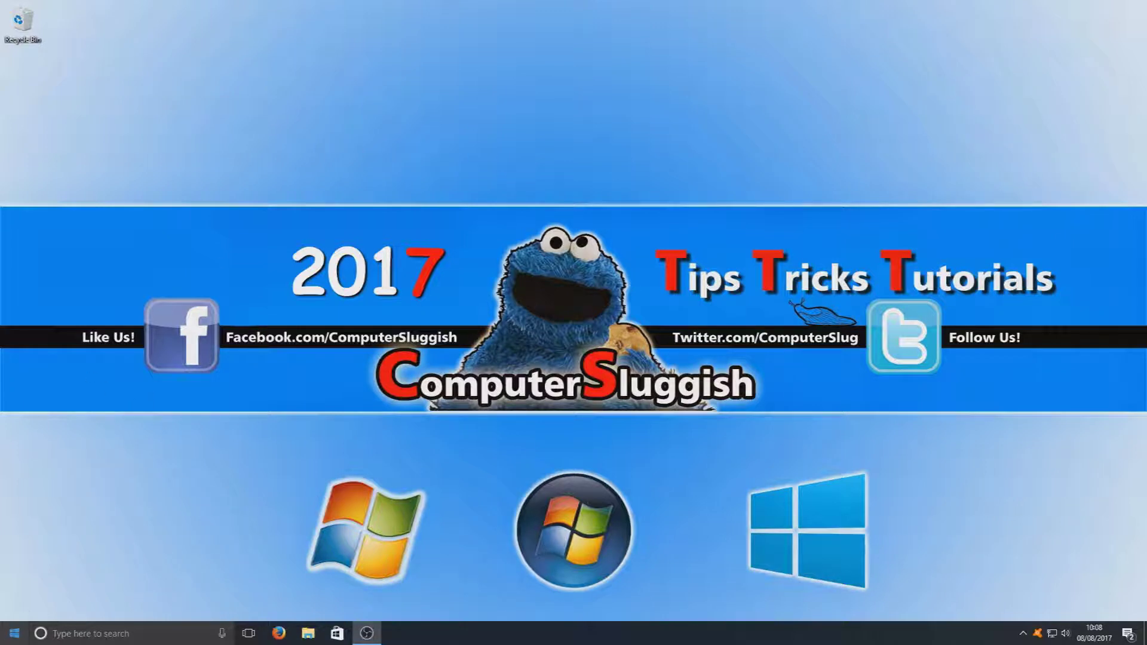
Launch Disk Clean-up by searching 'disk' in Start, then scan drive (C:)
click(15, 633)
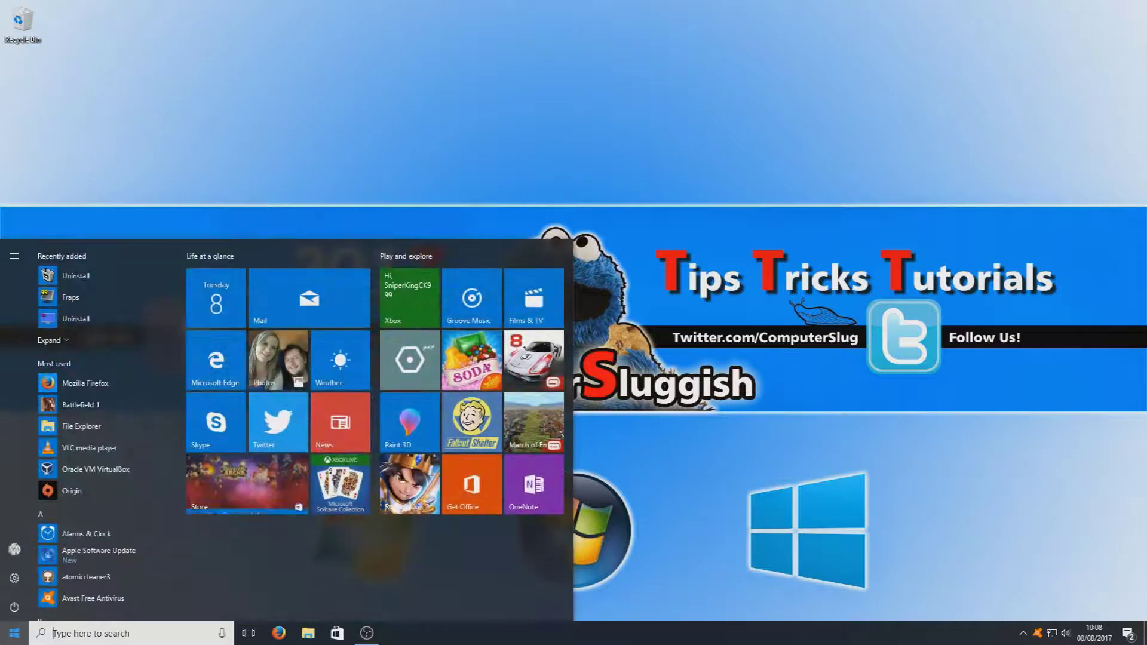
text(disk)
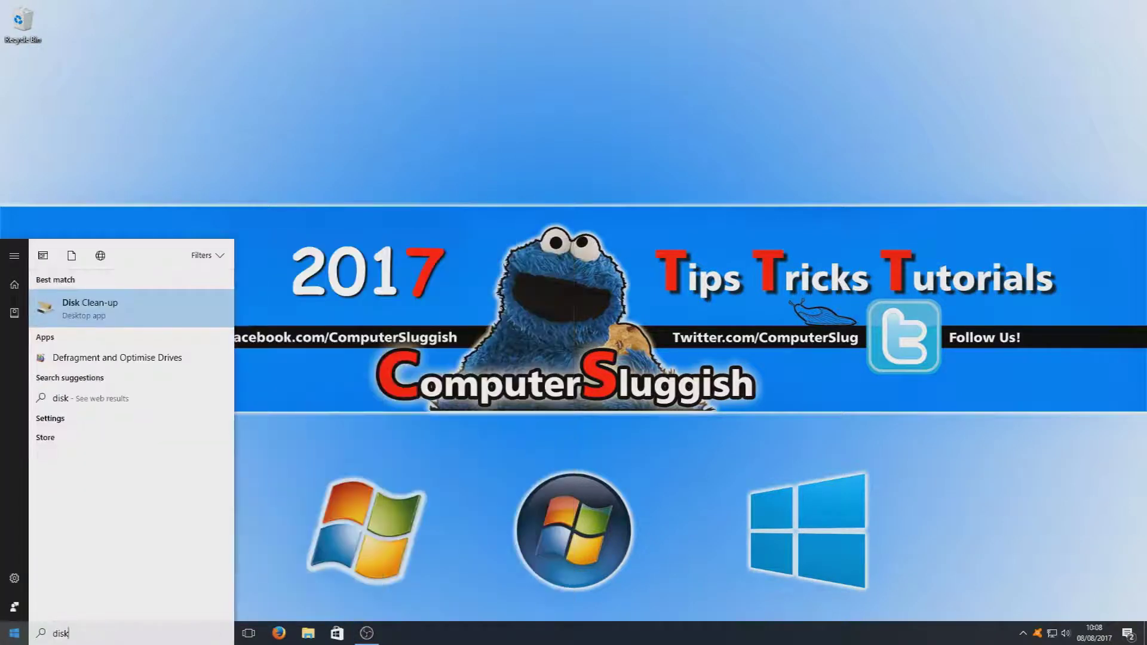
click(144, 311)
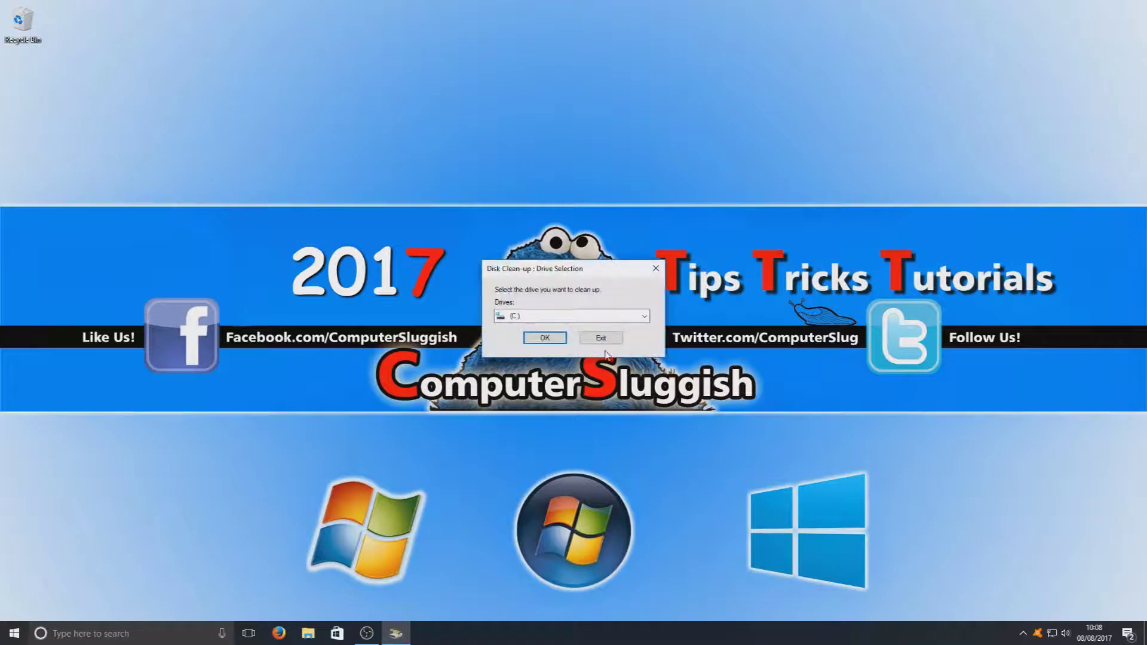
click(627, 317)
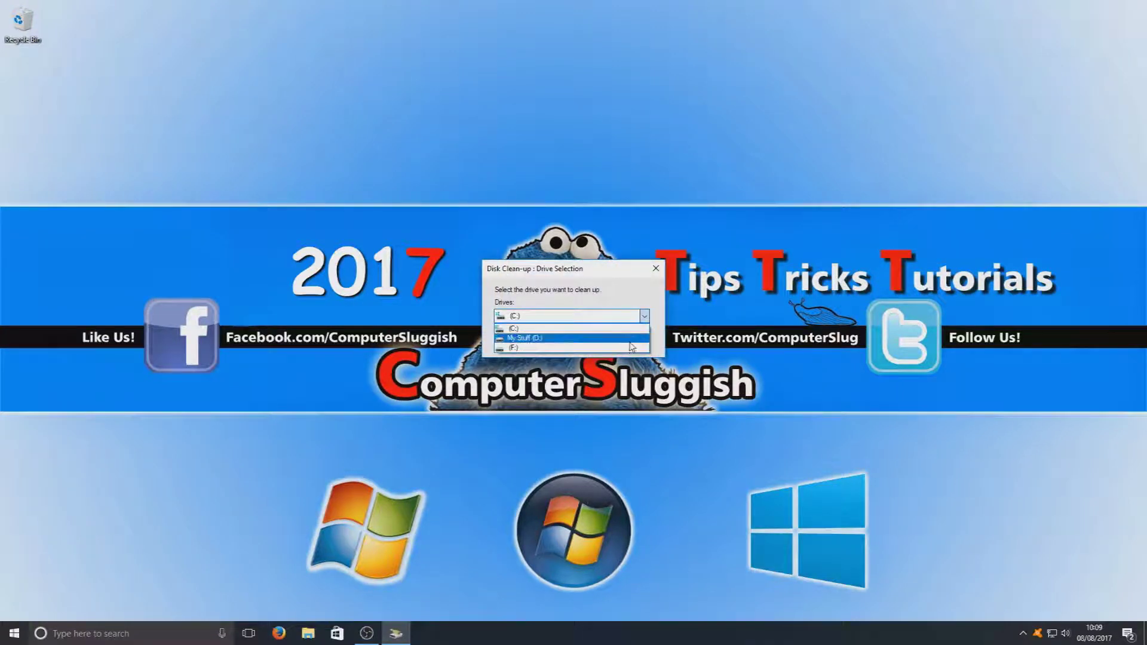
click(558, 328)
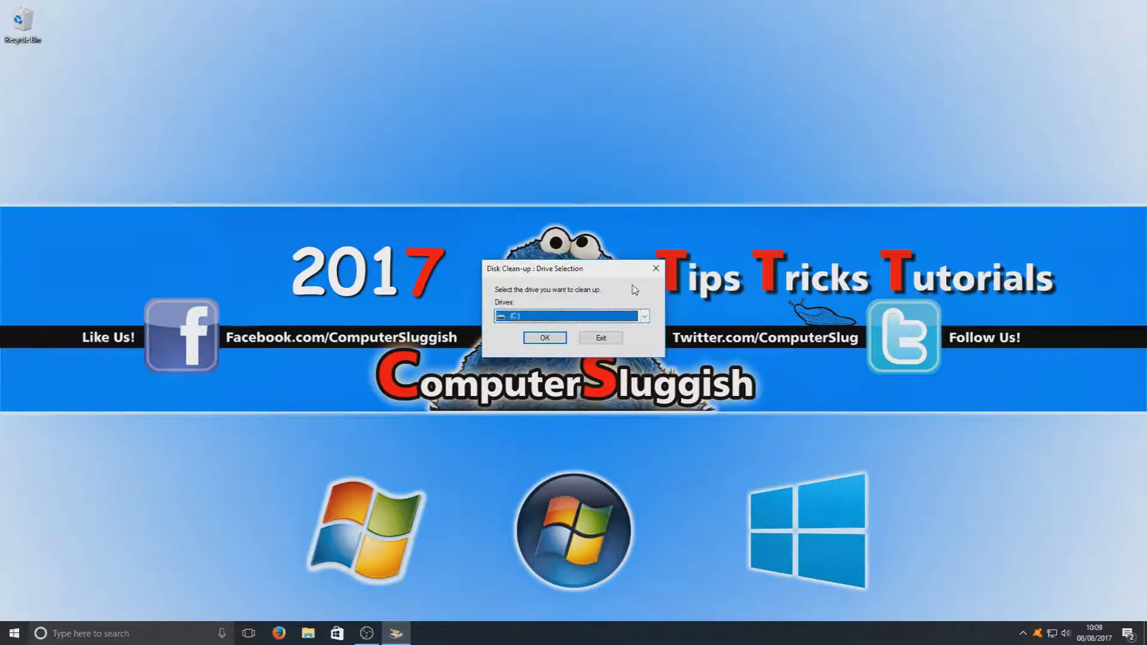
click(544, 338)
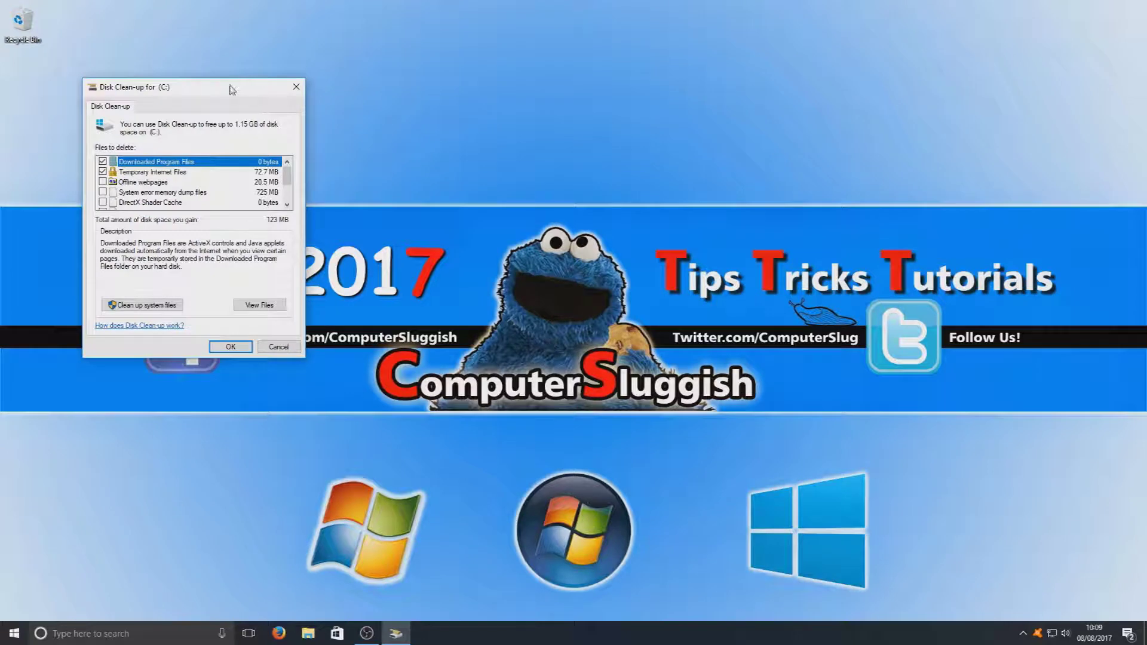
Reposition the Disk Clean-up window and scroll through the C: files-to-delete list
drag(231, 89, 318, 68)
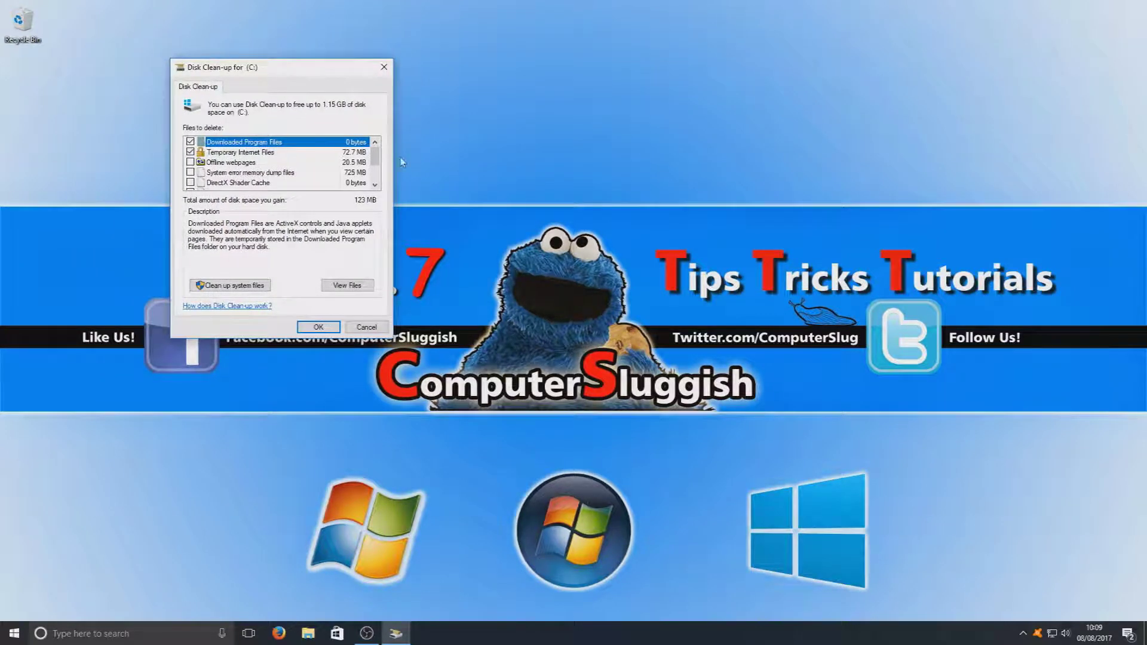
mouse_move(376, 162)
mouse_down()
mouse_move(377, 185)
mouse_move(379, 156)
mouse_up()
Rescan drive (C:) with system files included and tick Windows Defender Antivirus files
click(251, 289)
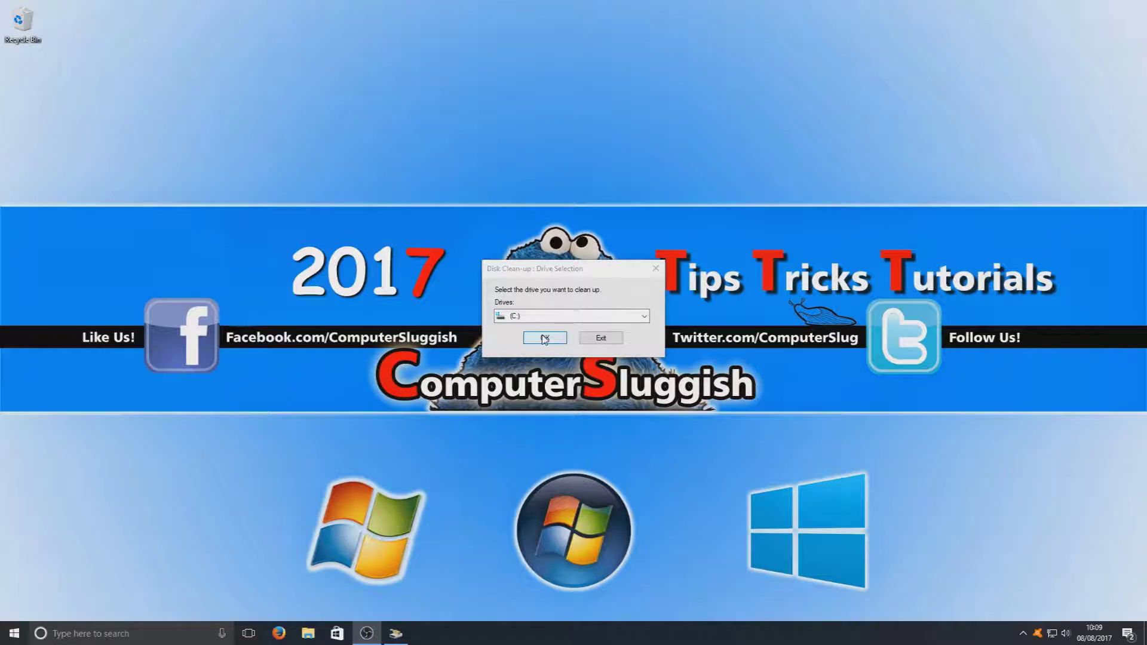
click(545, 338)
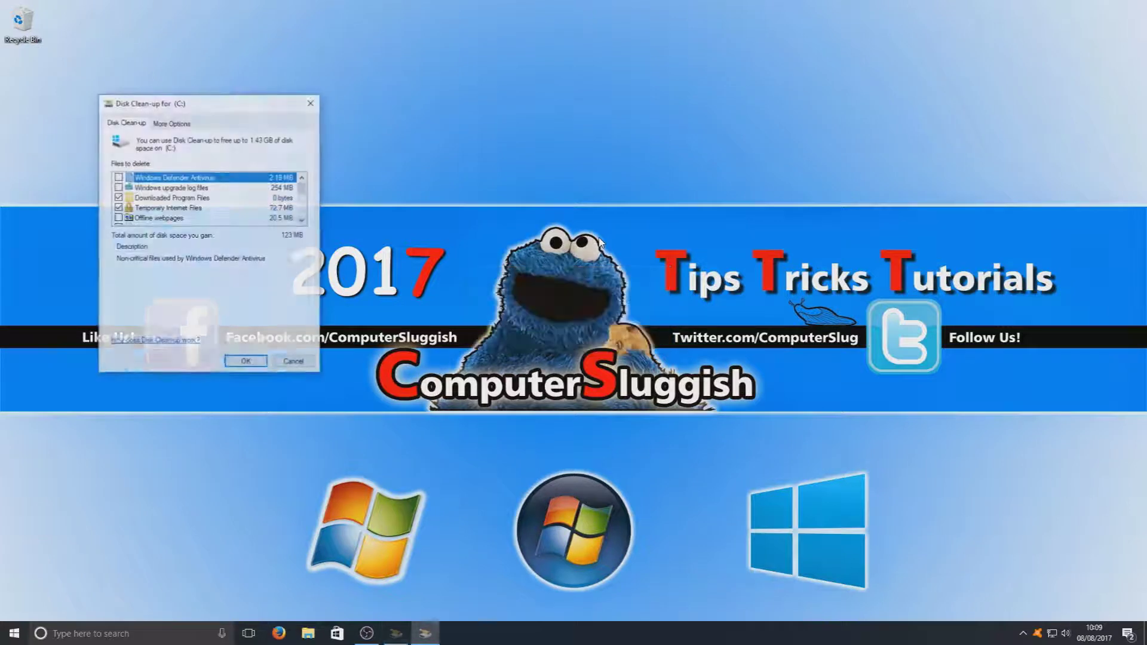
drag(202, 106, 253, 77)
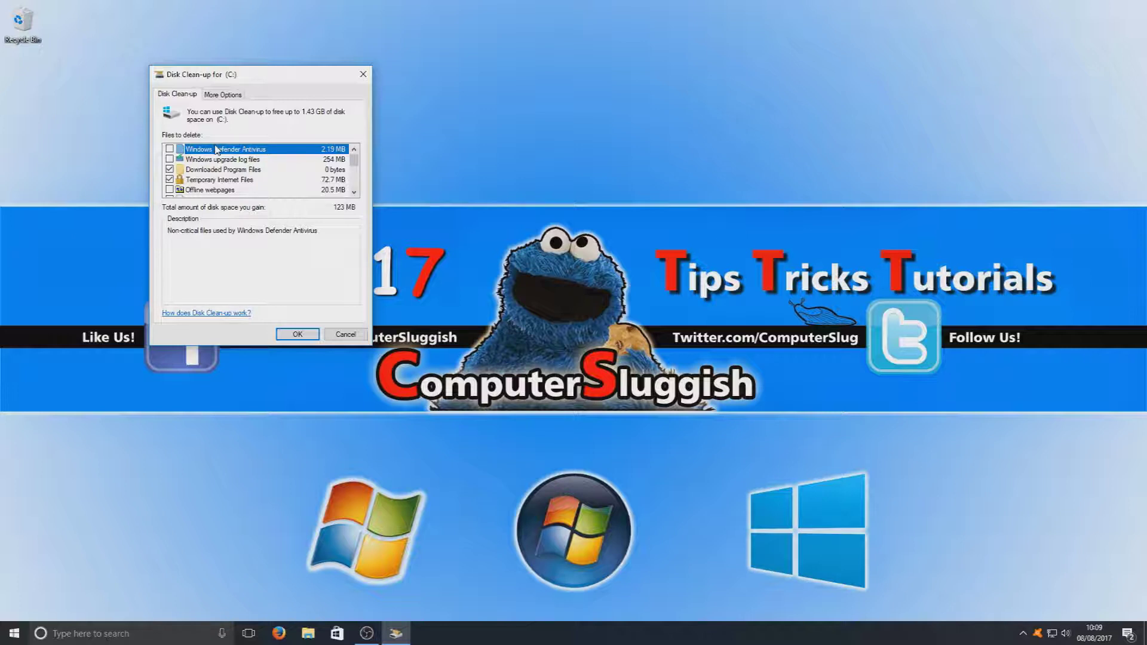
click(170, 148)
Tick Windows upgrade log files, Offline webpages, and both system error dump categories
click(169, 159)
scroll(171, 178, down, 1)
click(170, 159)
click(170, 169)
click(170, 179)
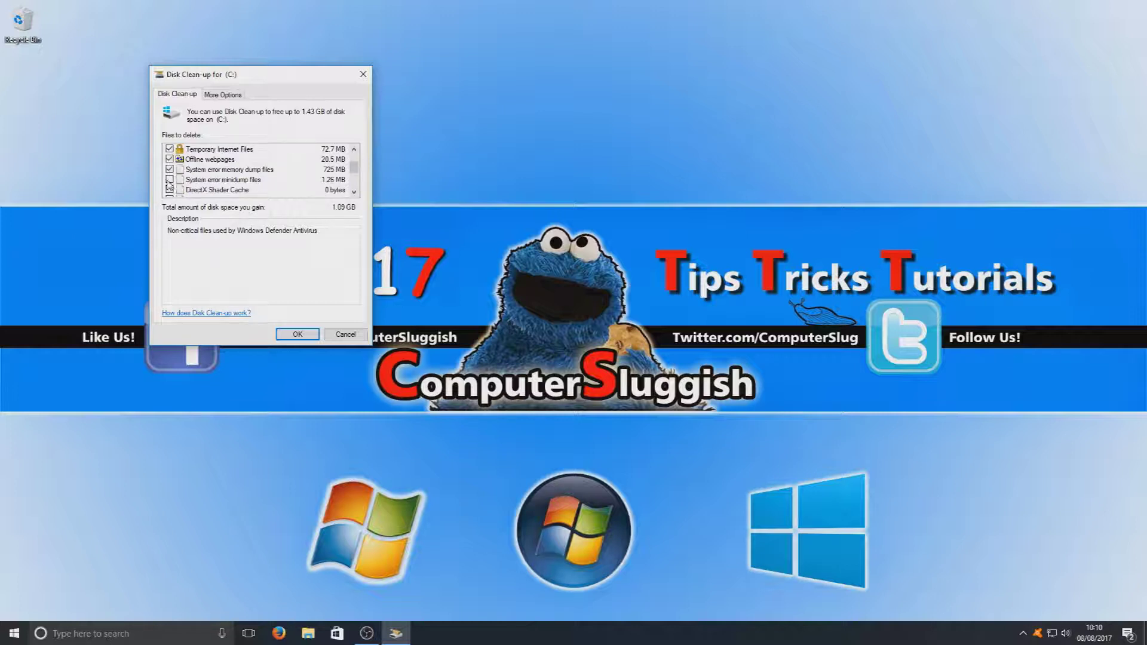
click(354, 192)
click(354, 192)
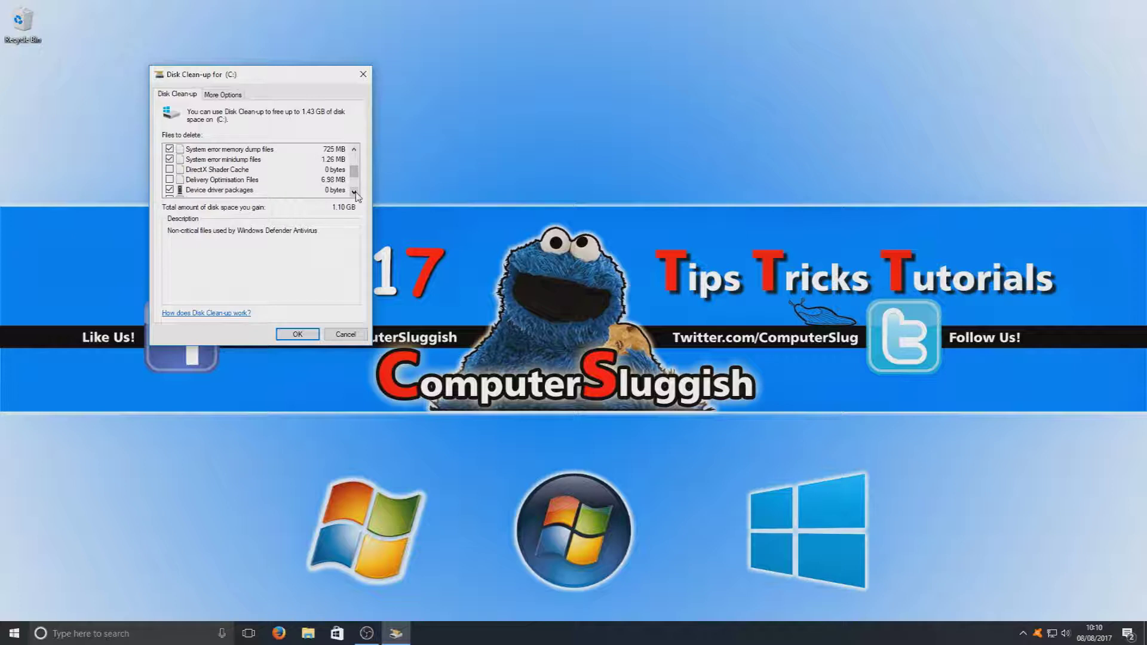
Tick DirectX Shader Cache, Recycle Bin, Temporary files and Temporary Windows installation files
click(170, 169)
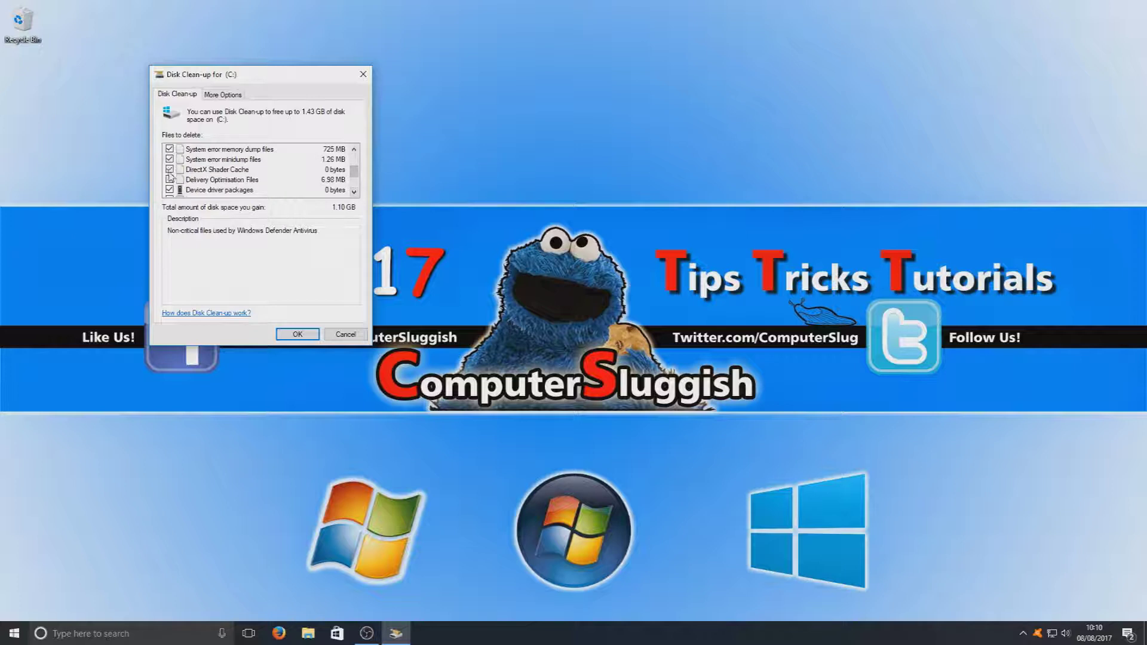
click(354, 192)
click(354, 192)
click(354, 192)
click(354, 192)
click(169, 170)
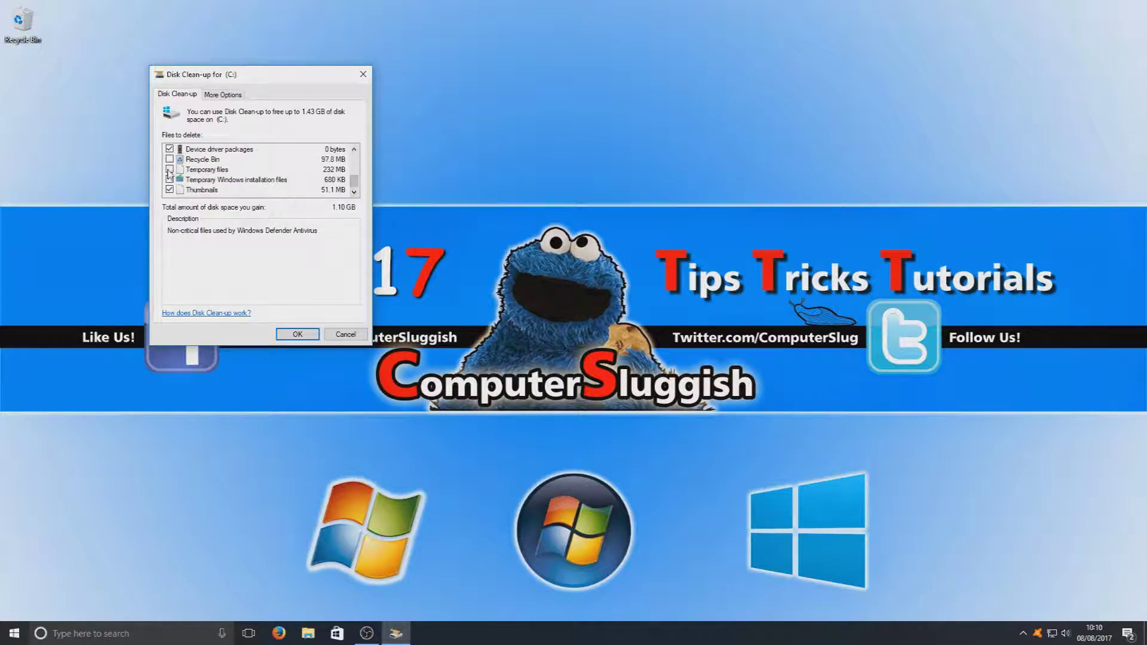
click(170, 159)
click(169, 179)
Permanently delete all the marked files from drive C:, confirming with Delete Files
mouse_move(353, 181)
mouse_down()
mouse_move(354, 165)
mouse_move(354, 181)
mouse_up()
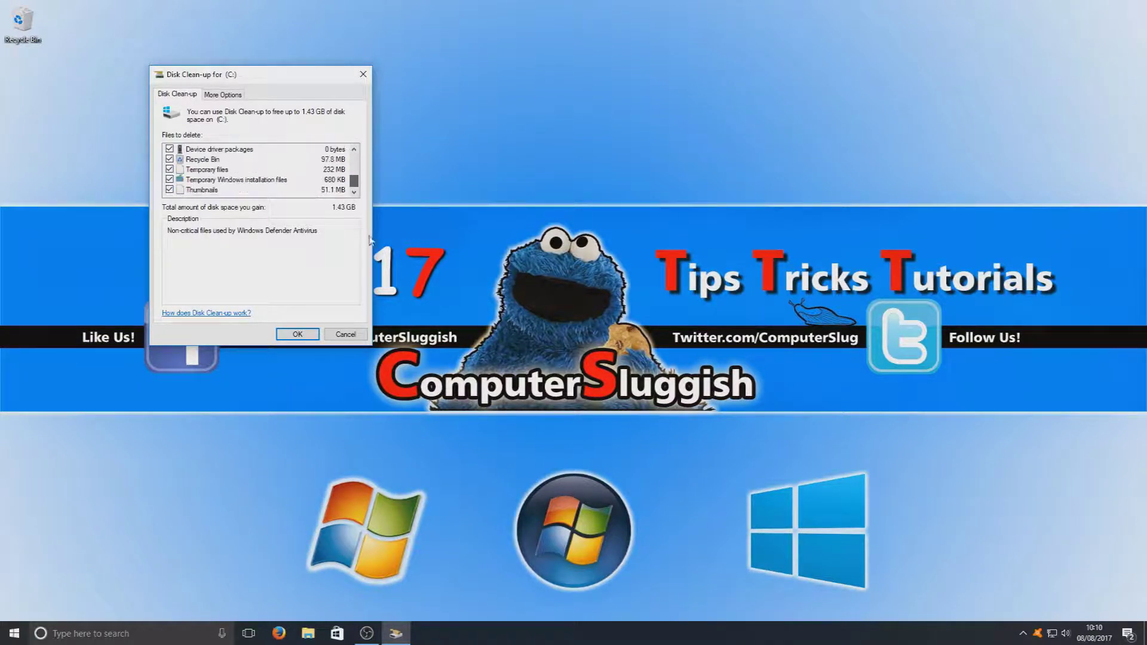
click(290, 336)
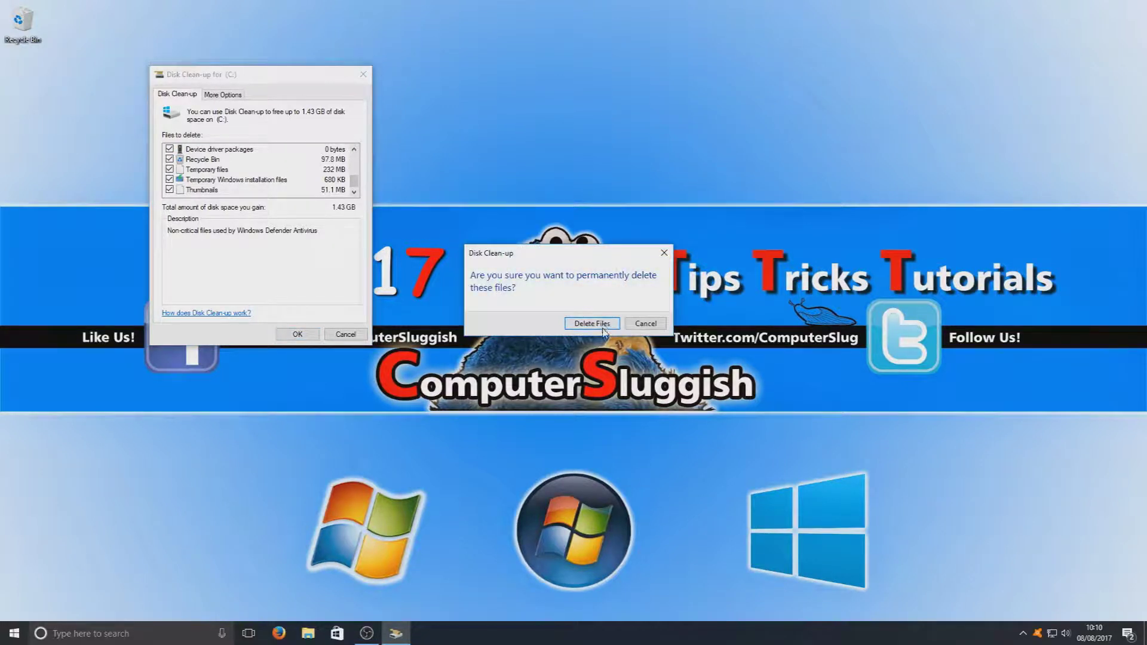
click(603, 325)
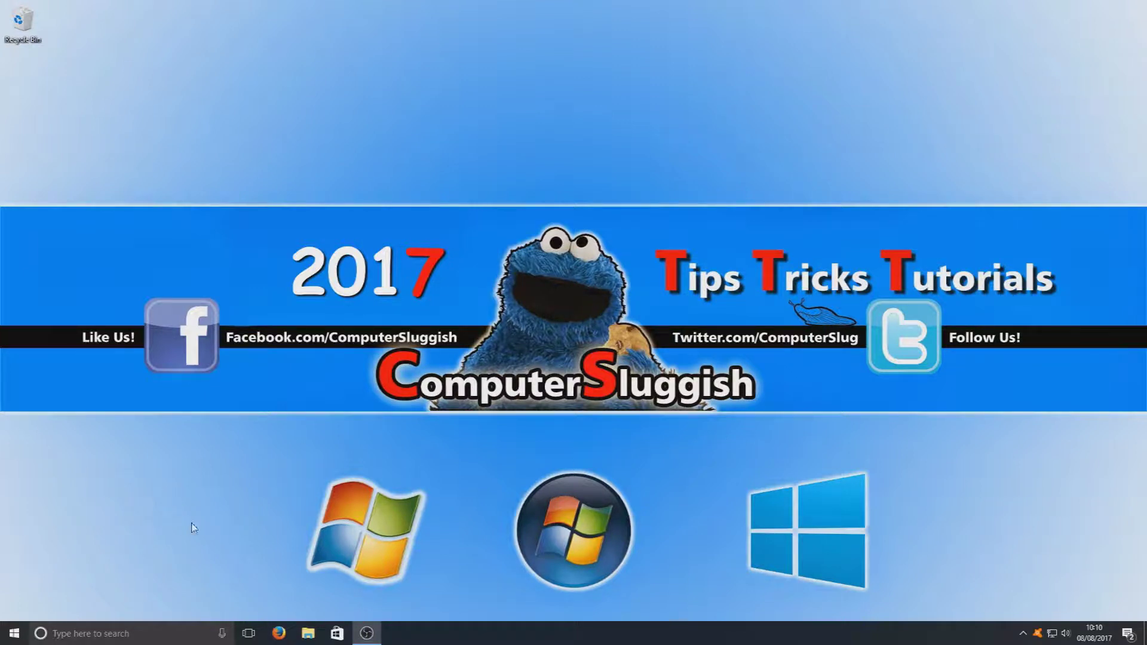
Relaunch Disk Clean-up for (C:), which now offers only 46.9 MB, and scroll its list
click(14, 632)
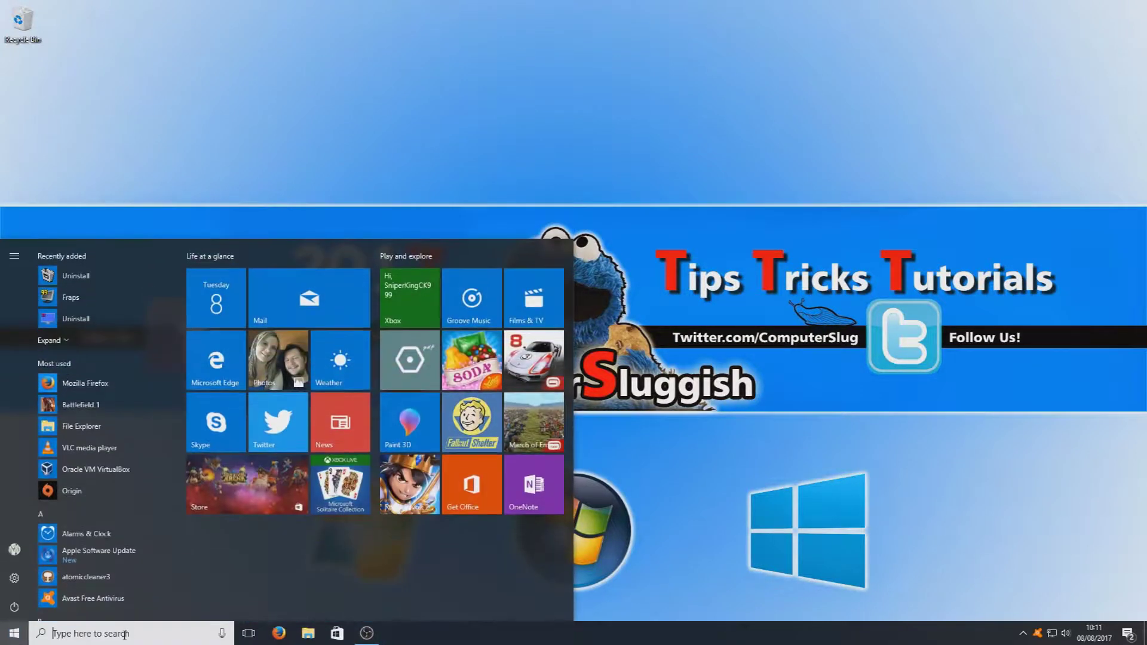
text(disk)
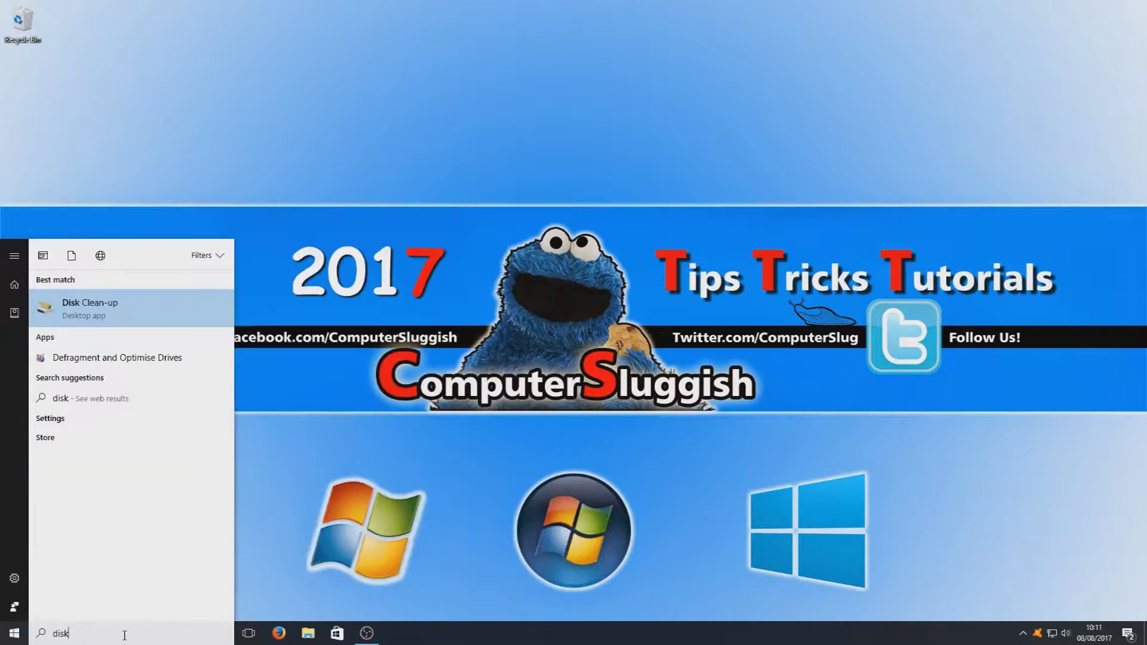
click(103, 312)
click(545, 337)
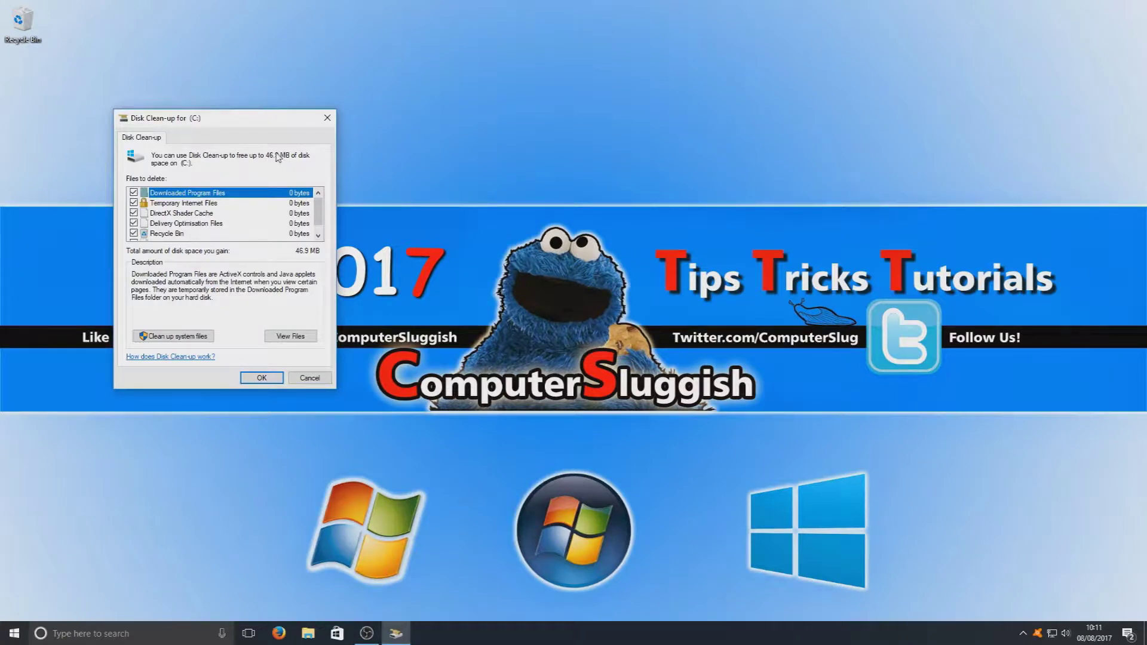
drag(318, 211, 319, 209)
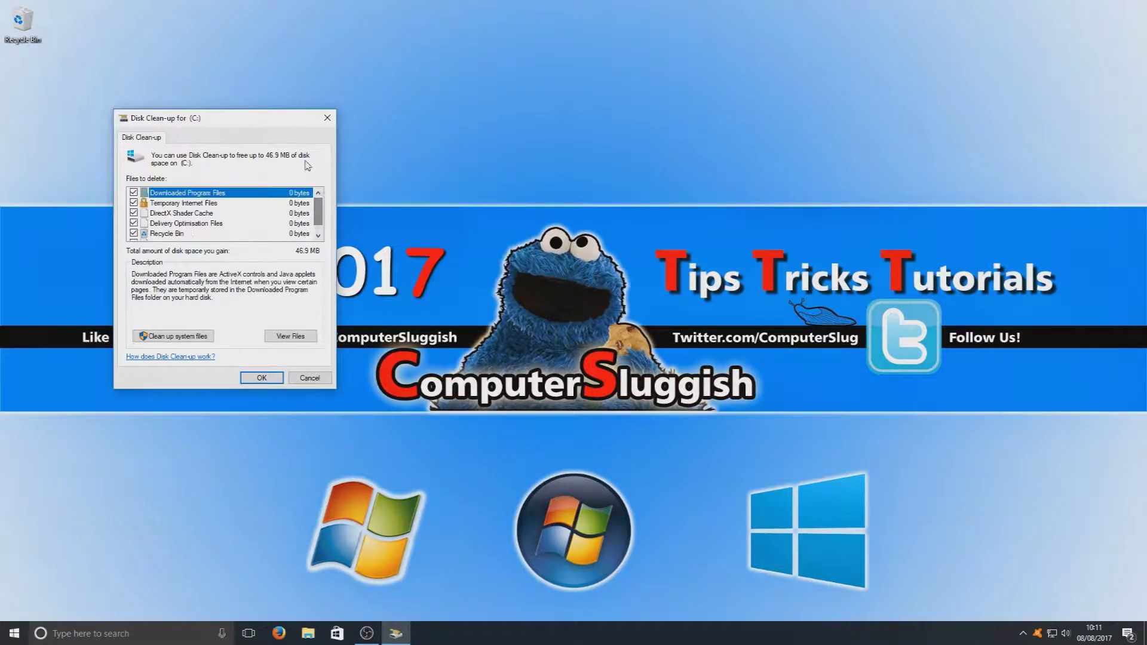
Rescan (C:) including system files and bring up the extra cleanup options page
click(174, 335)
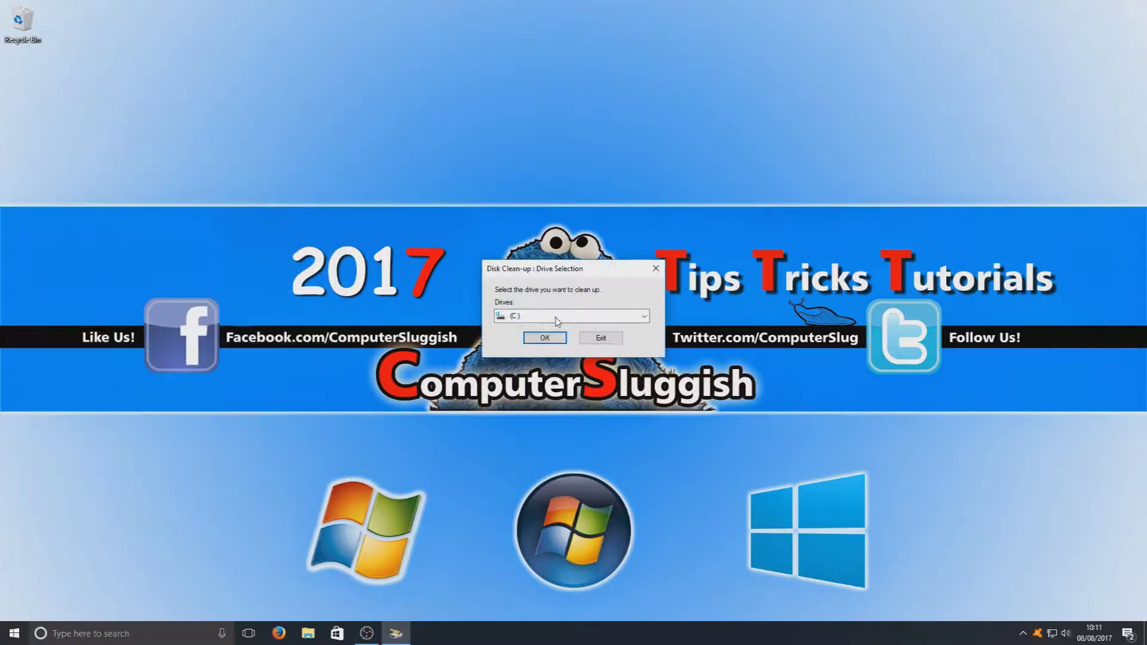
click(545, 338)
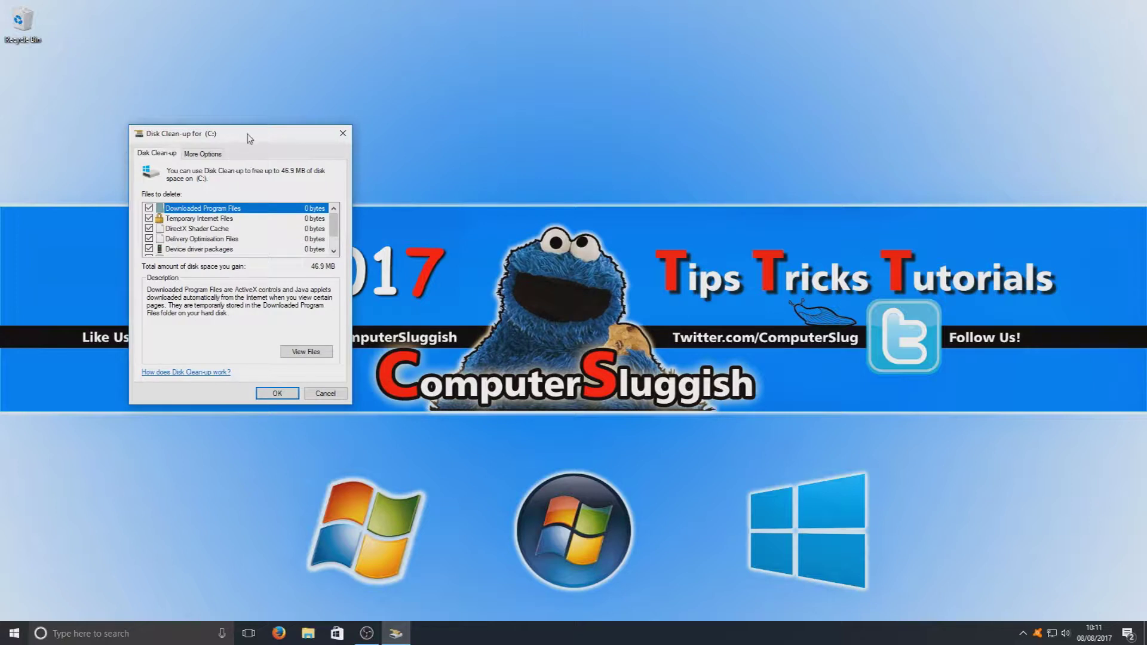
drag(250, 139, 287, 96)
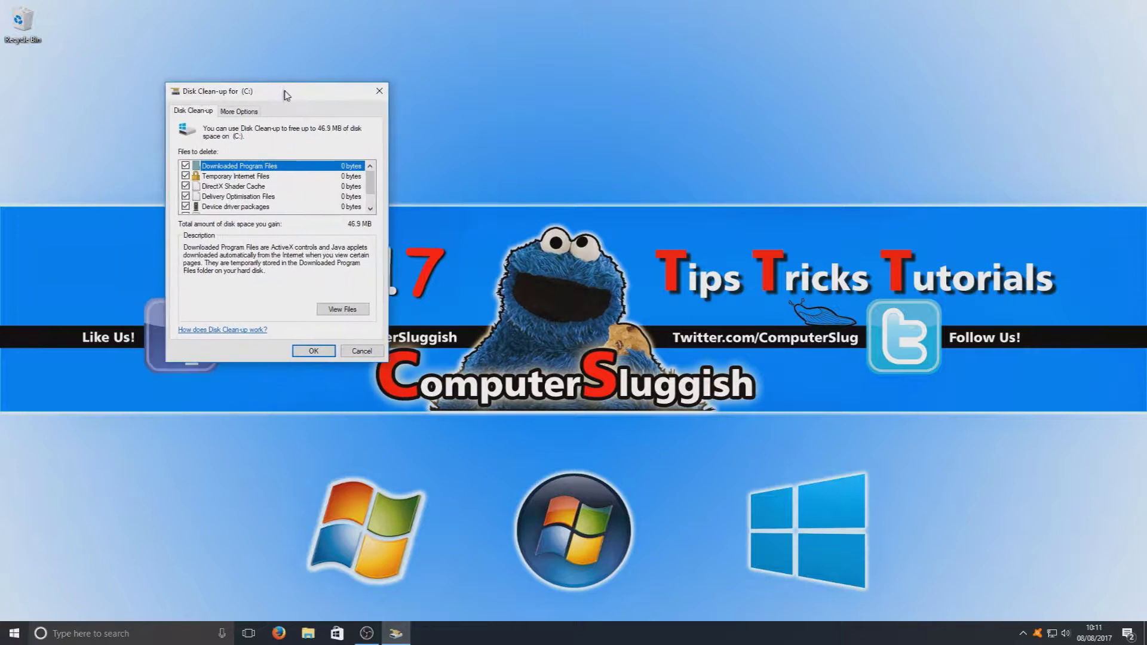
click(245, 112)
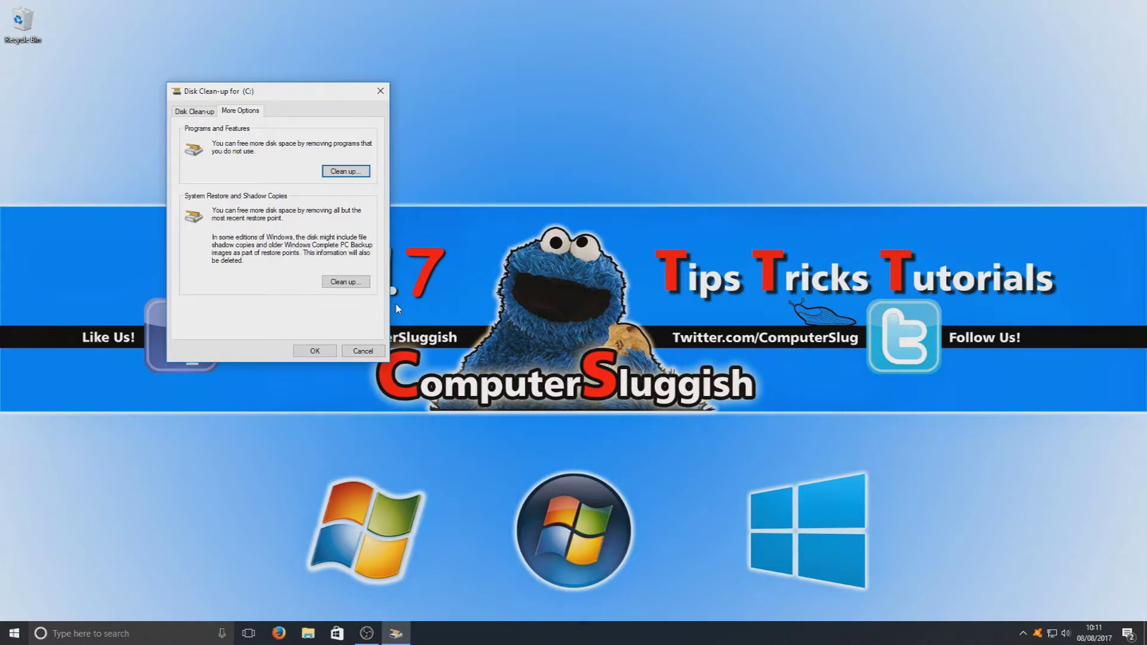
Choose Clean up under System Restore and Shadow Copies to remove older restore points
click(352, 283)
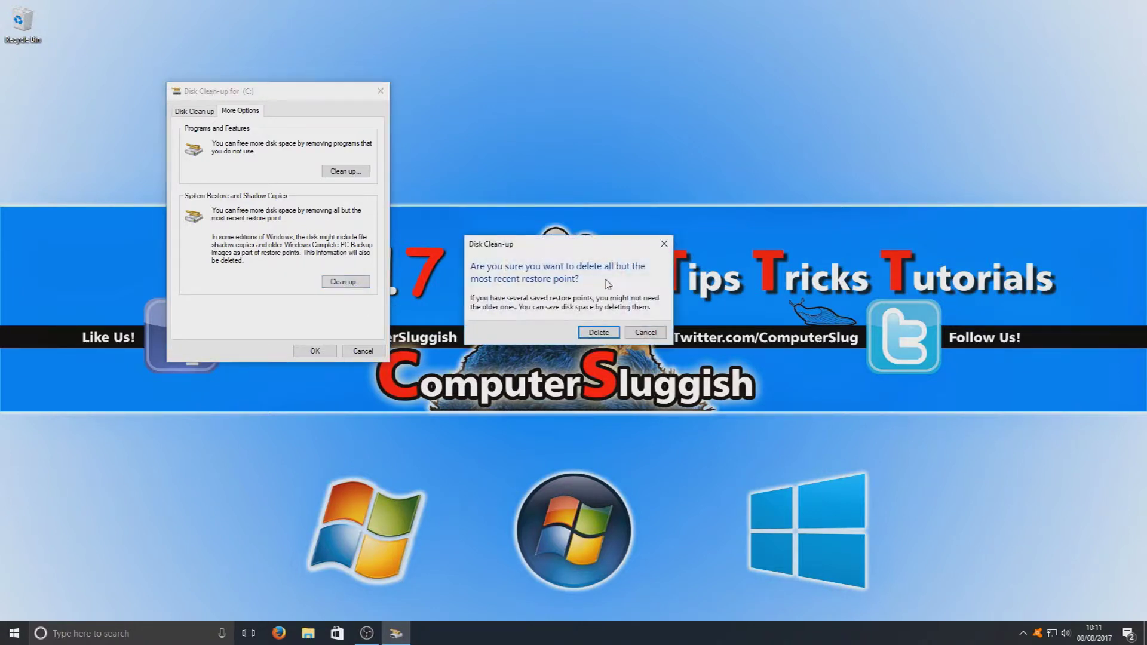
Confirm deleting all but the most recent restore point on drive C:
click(599, 332)
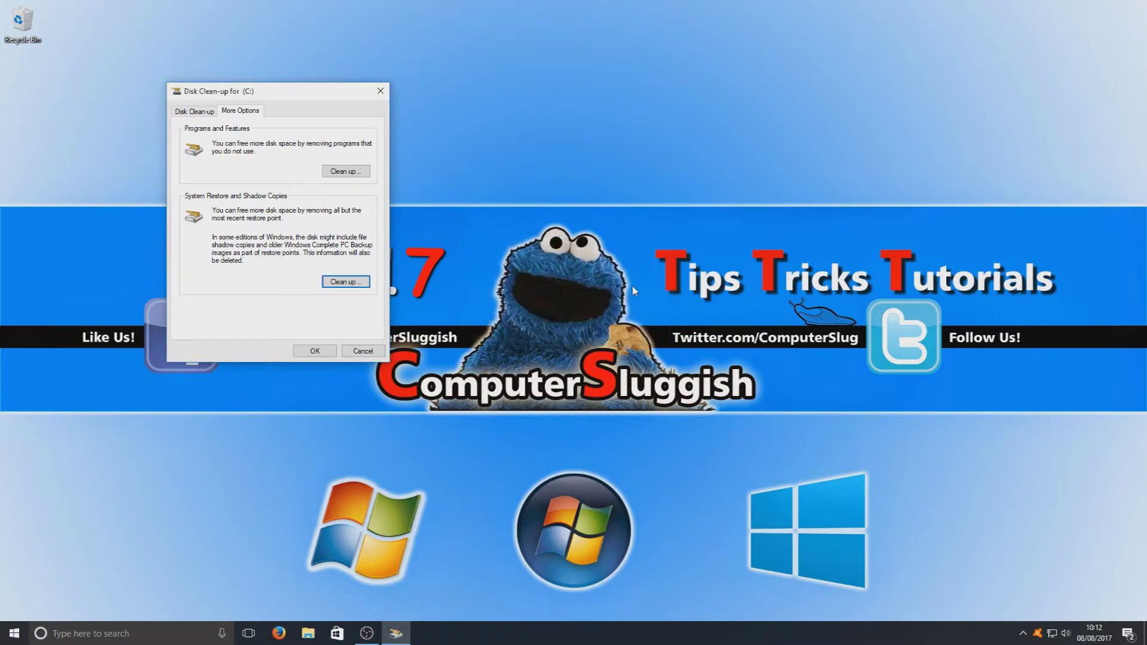
drag(275, 94, 296, 81)
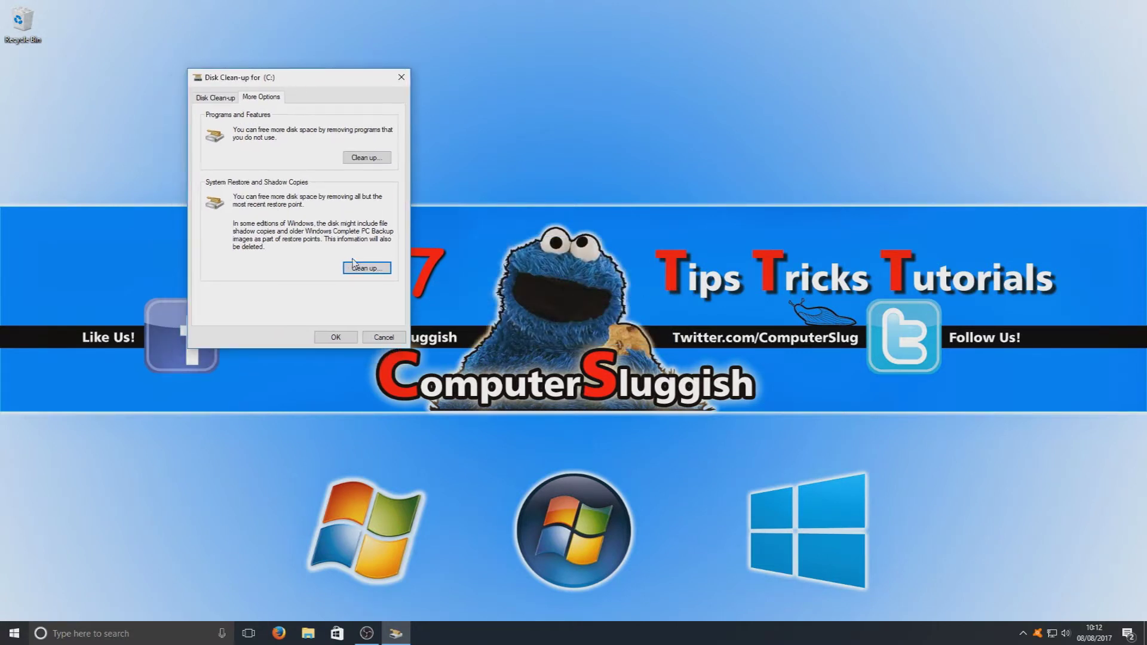